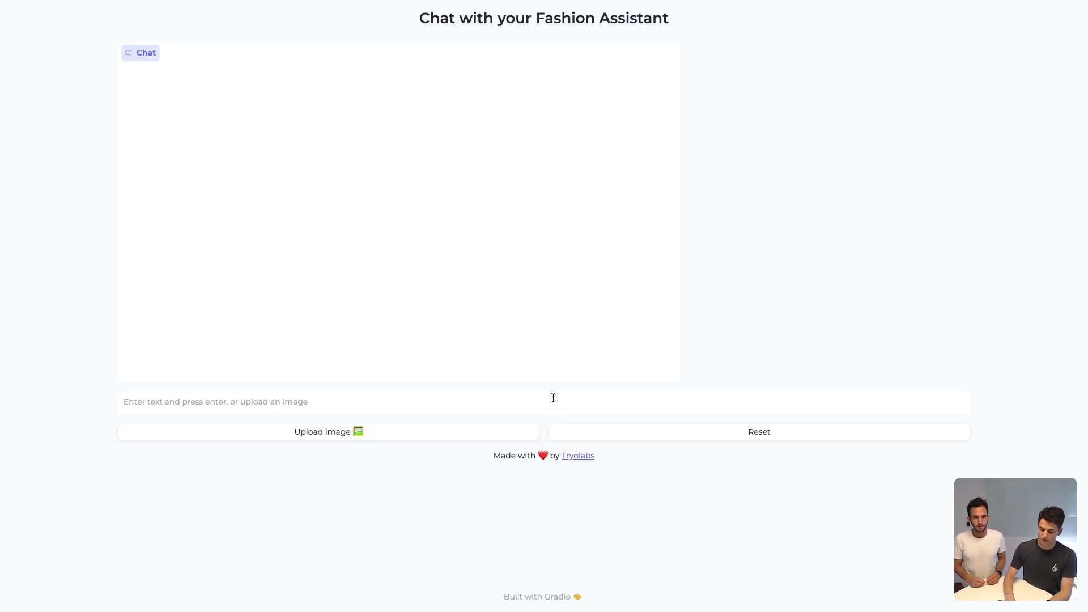
Greet the assistant with 'Hi' and mention 'I have a party in 2 days'.
type("S")
key("BackSpace")
type("Hi")
key("Return")
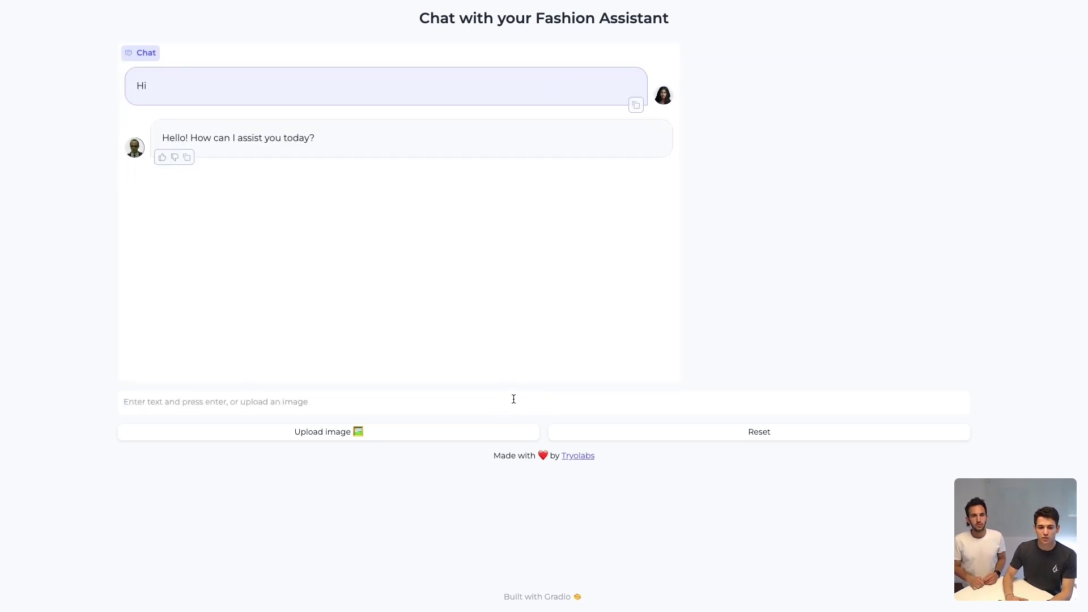
type("I have a party in 2 days")
key("Return")
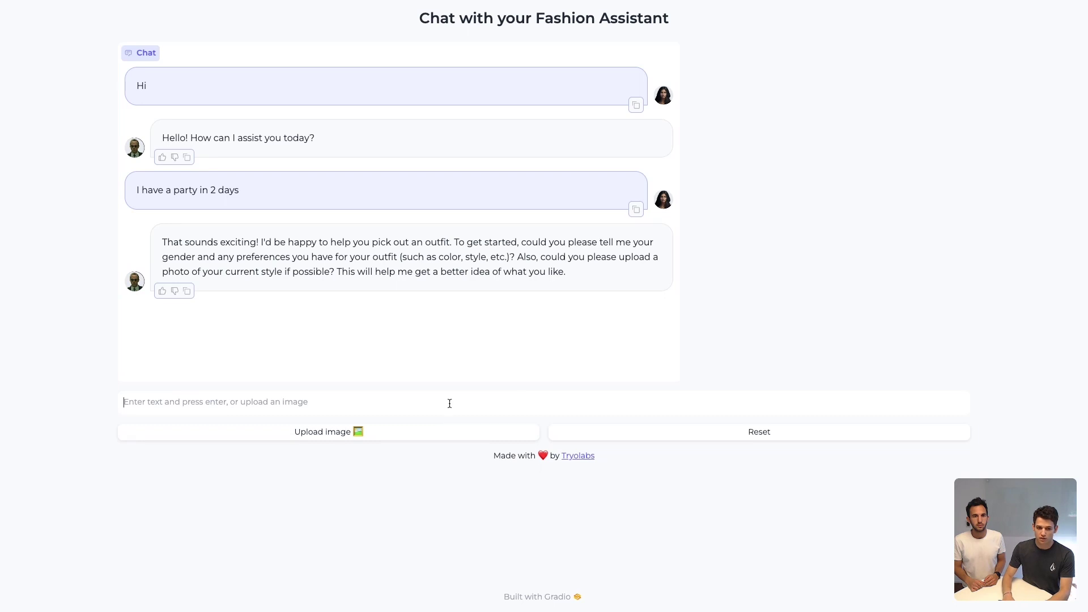
Send 'I am a man and I like neutral colors' to the assistant.
type("o")
key("BackSpace")
type("I am a man")
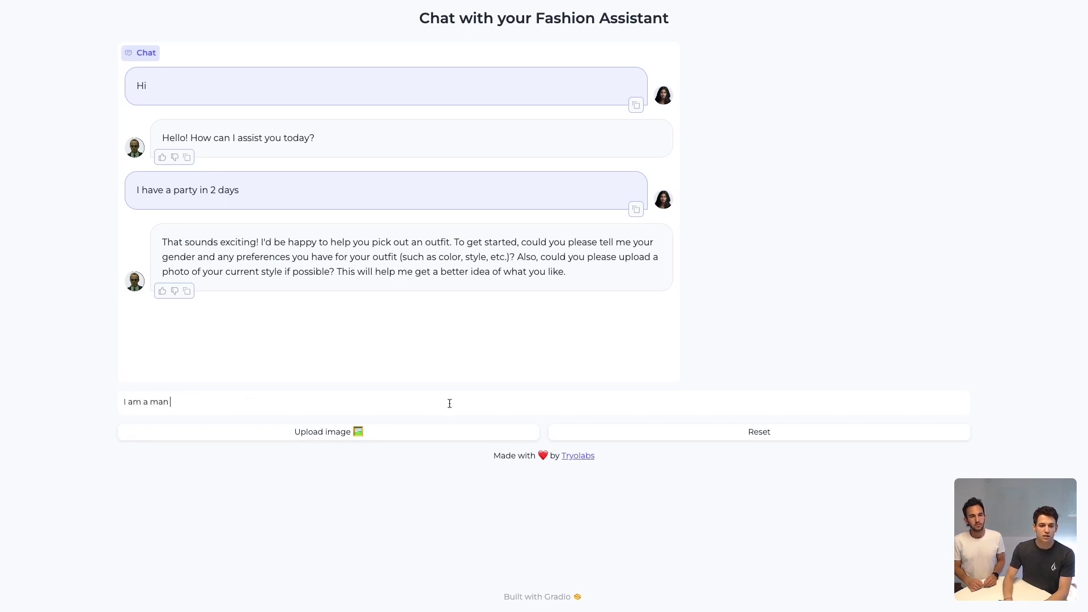
type(" and I ")
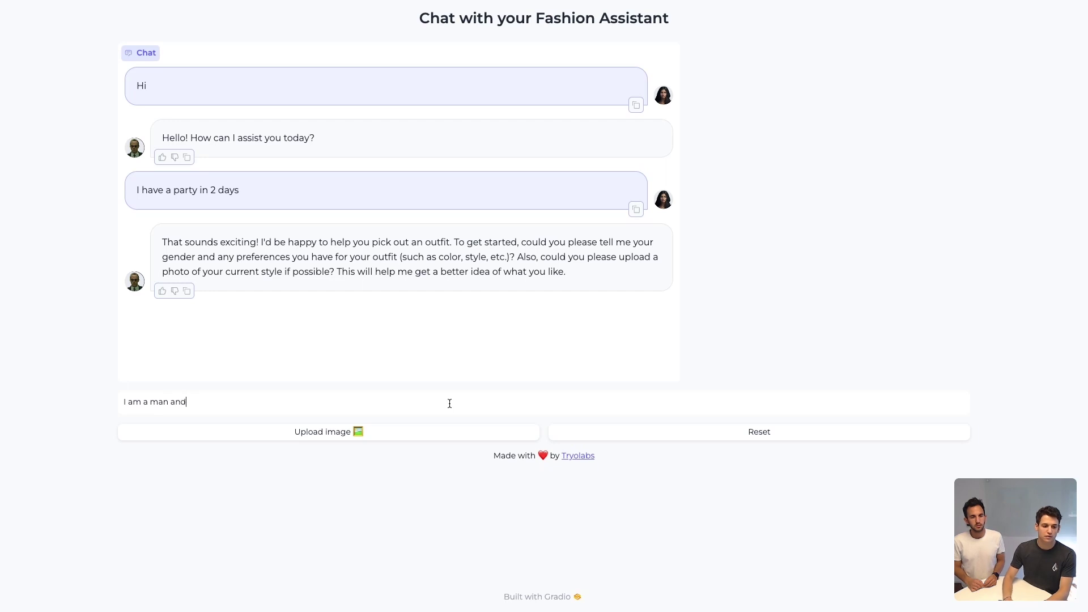
type("like neutral colors")
key("Return")
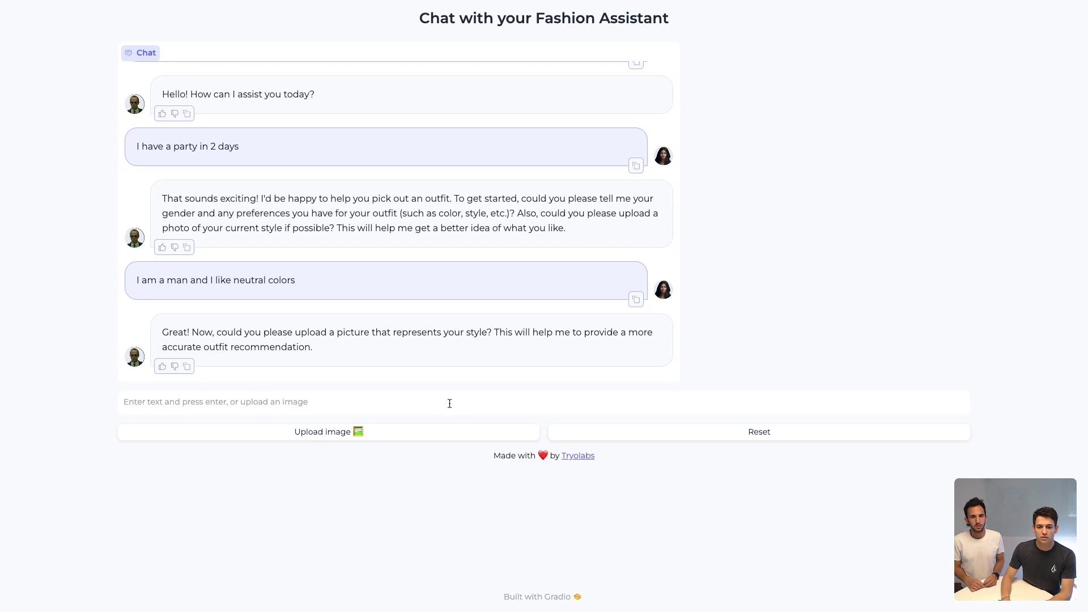
Upload a photo showing your style to the chat.
left_click(358, 436)
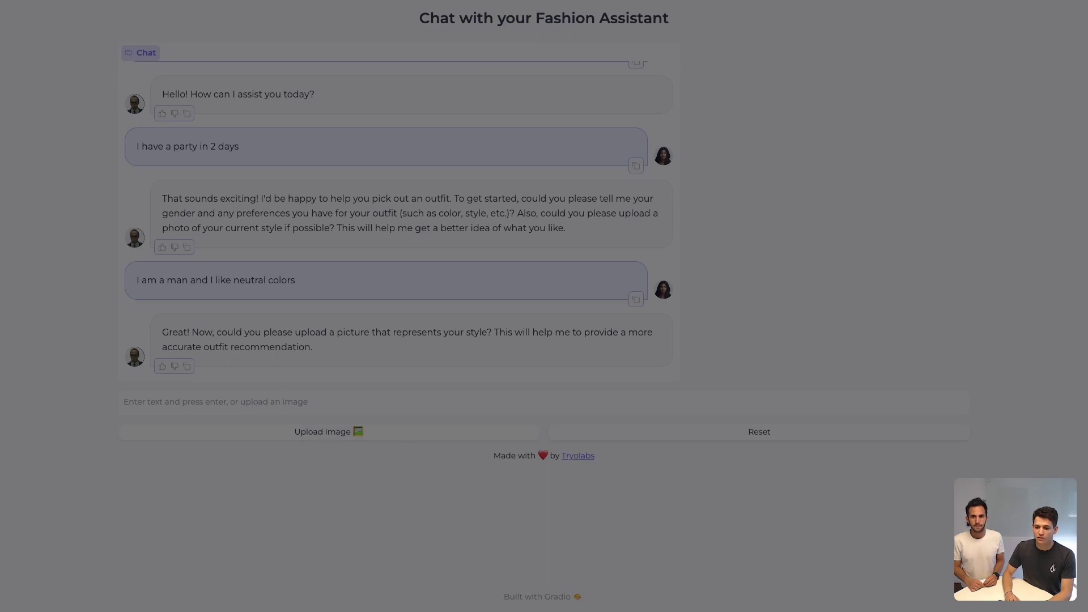
left_click(746, 423)
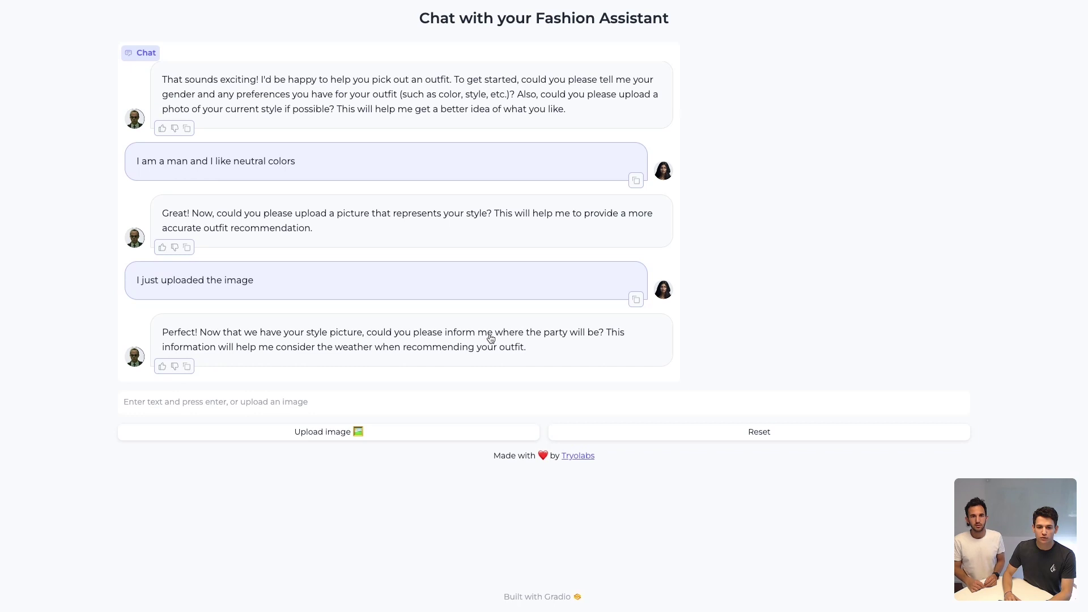
Tell the assistant 'The party will be held in new york'.
left_click(428, 403)
type("The ")
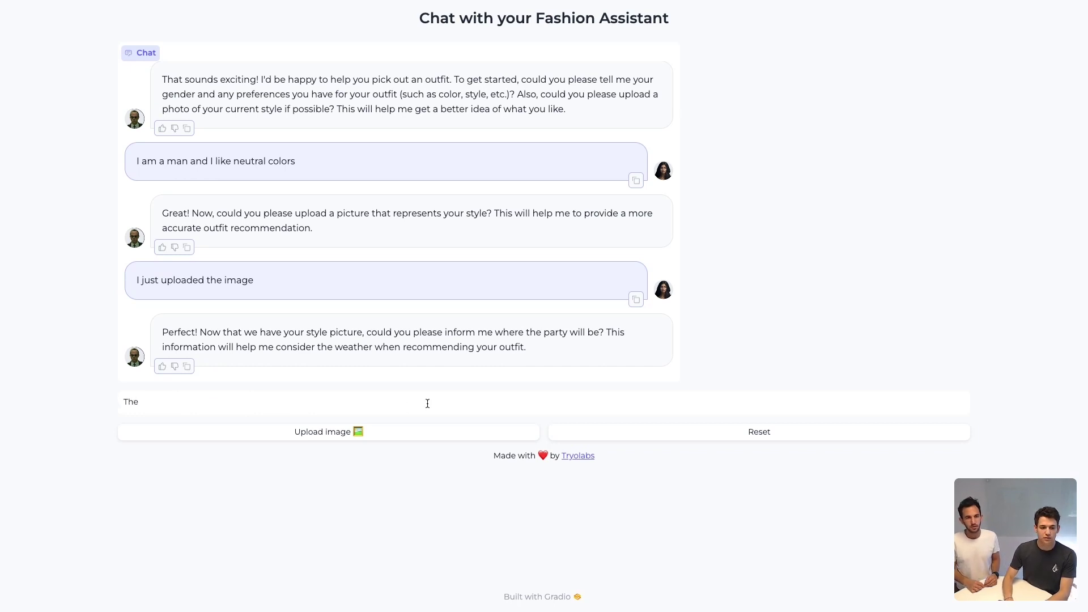
type("party will be held in new york")
key("Return")
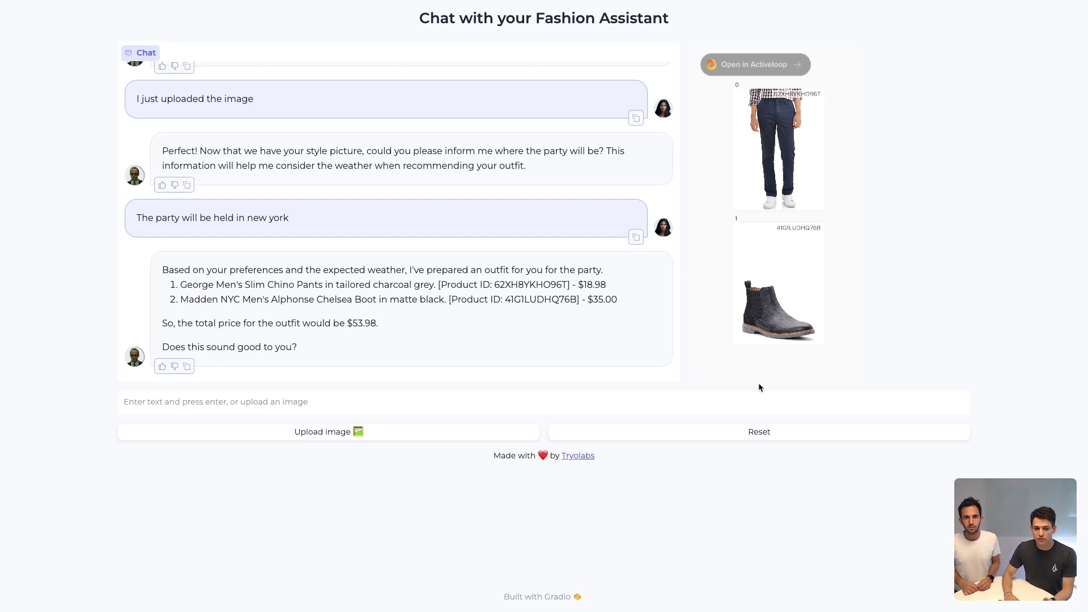
Reset the chat and ask 'What are the tools that you have available?'.
left_click(713, 440)
left_click(686, 404)
type("Waht")
key("BackSpace")
key("BackSpace")
type("hat are the tools that")
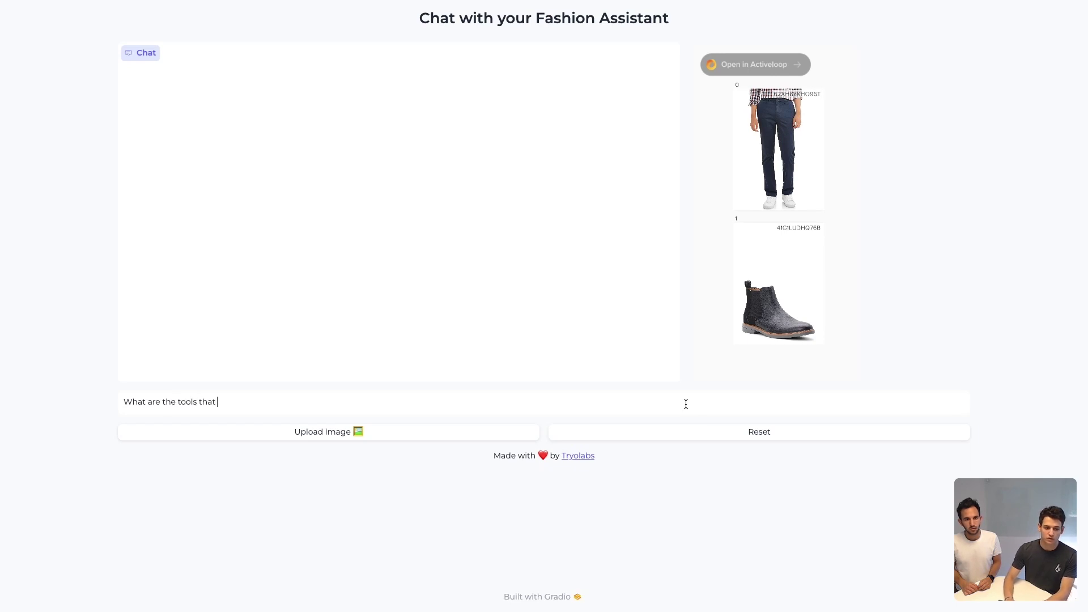
type(" you have availabe")
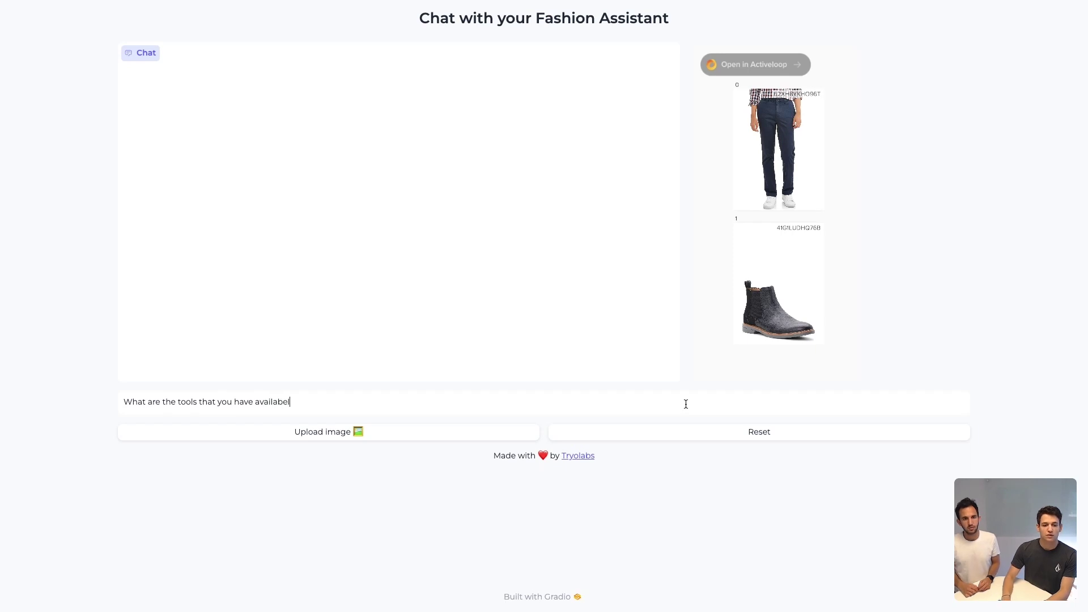
type("e?")
key("Return")
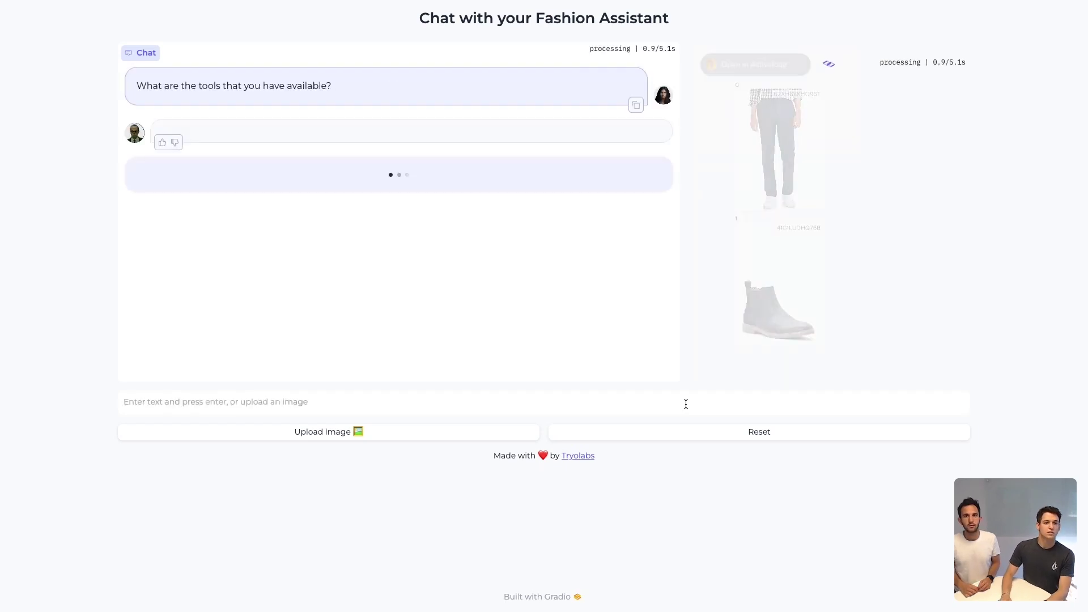